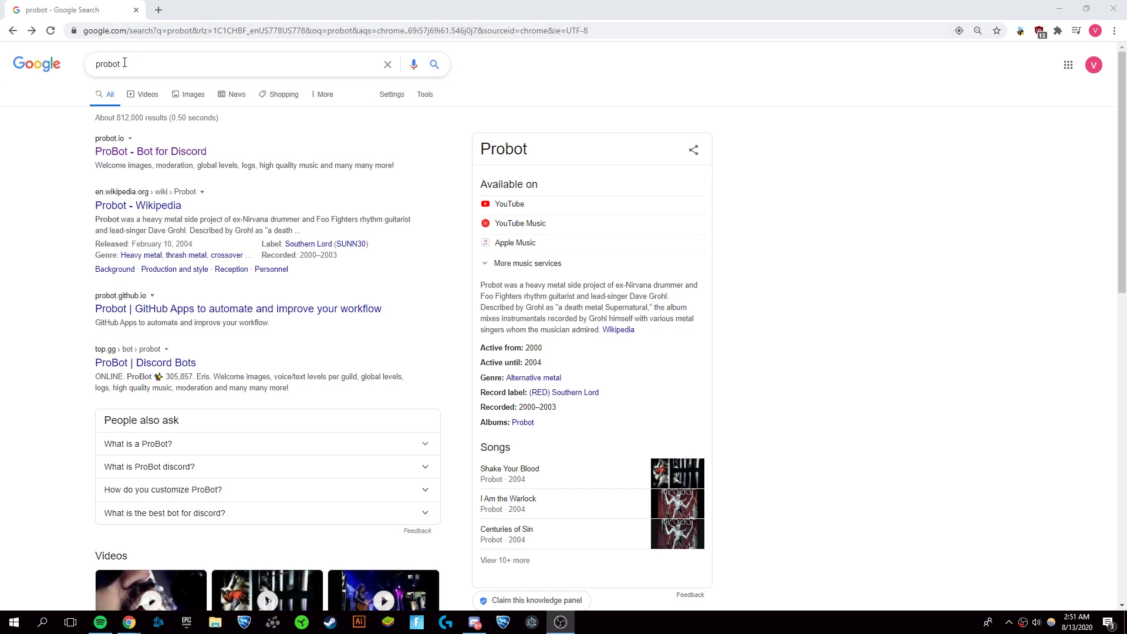
Open the ProBot website, invite the bot to the personal test server and authorize all requested permissions.
{"action": "left_click", "coordinate": [162, 153]}
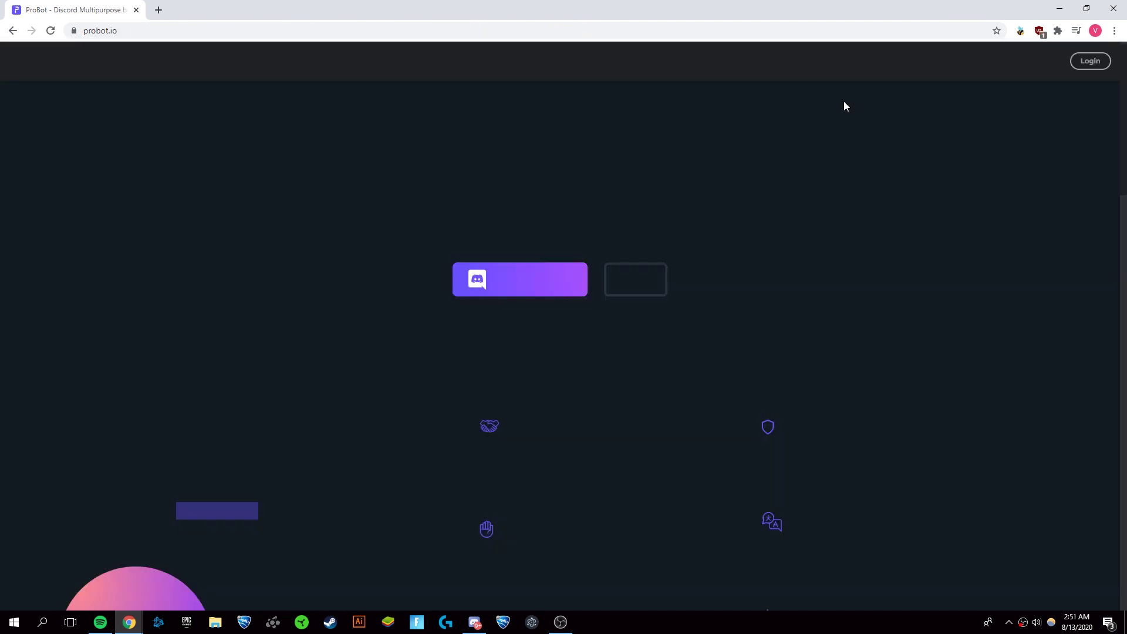
{"action": "left_click", "coordinate": [523, 280]}
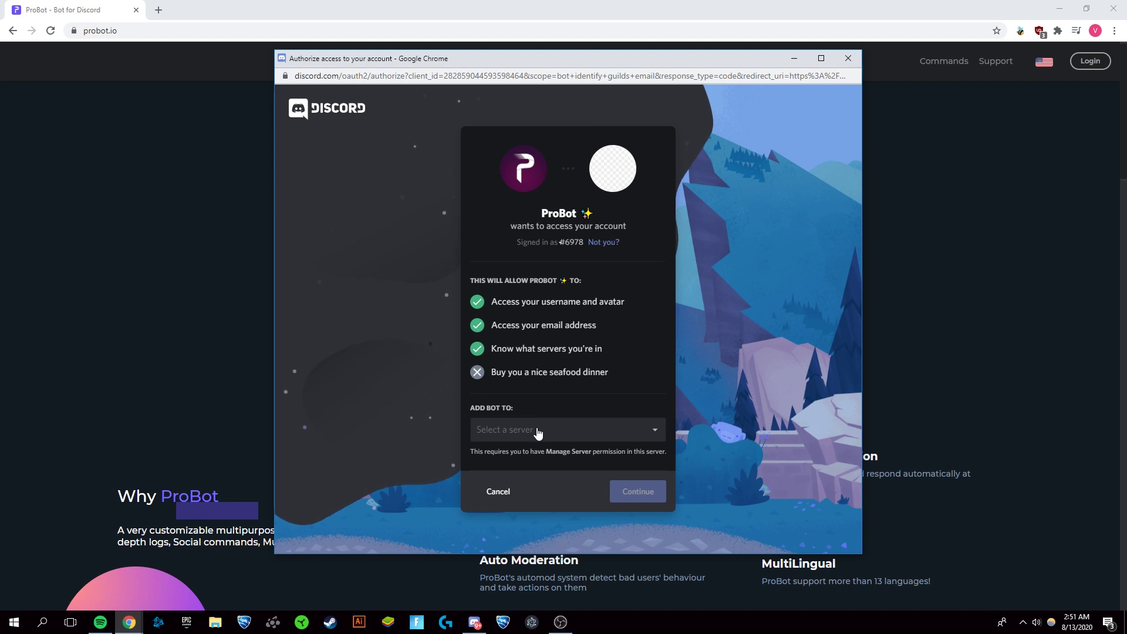
{"action": "left_click", "coordinate": [536, 432]}
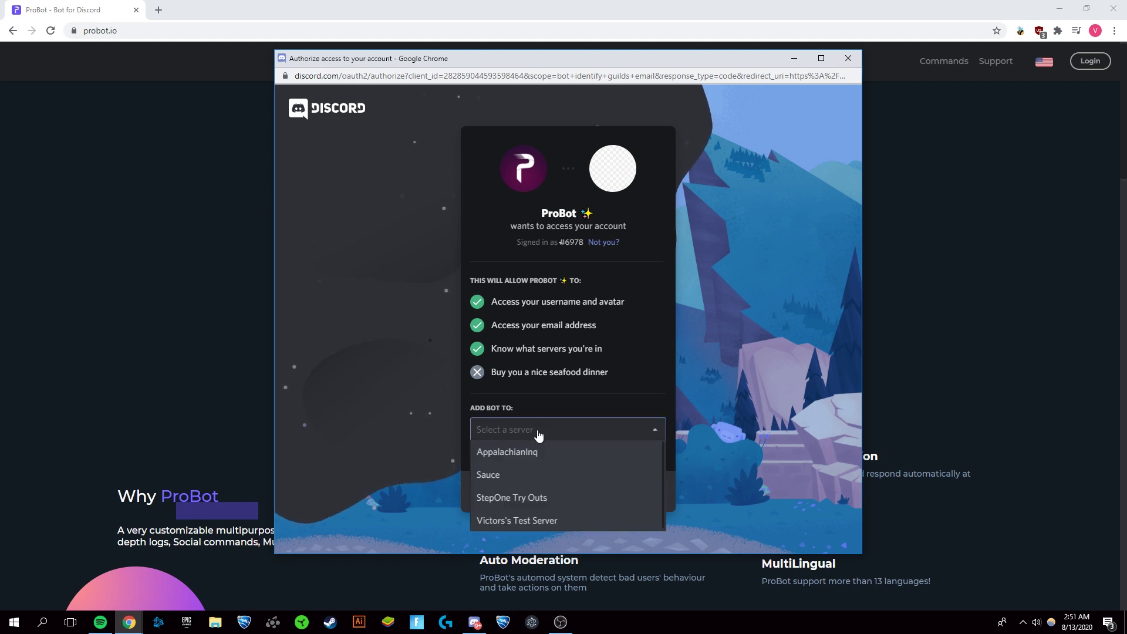
{"action": "left_click", "coordinate": [543, 520]}
{"action": "left_click", "coordinate": [629, 496]}
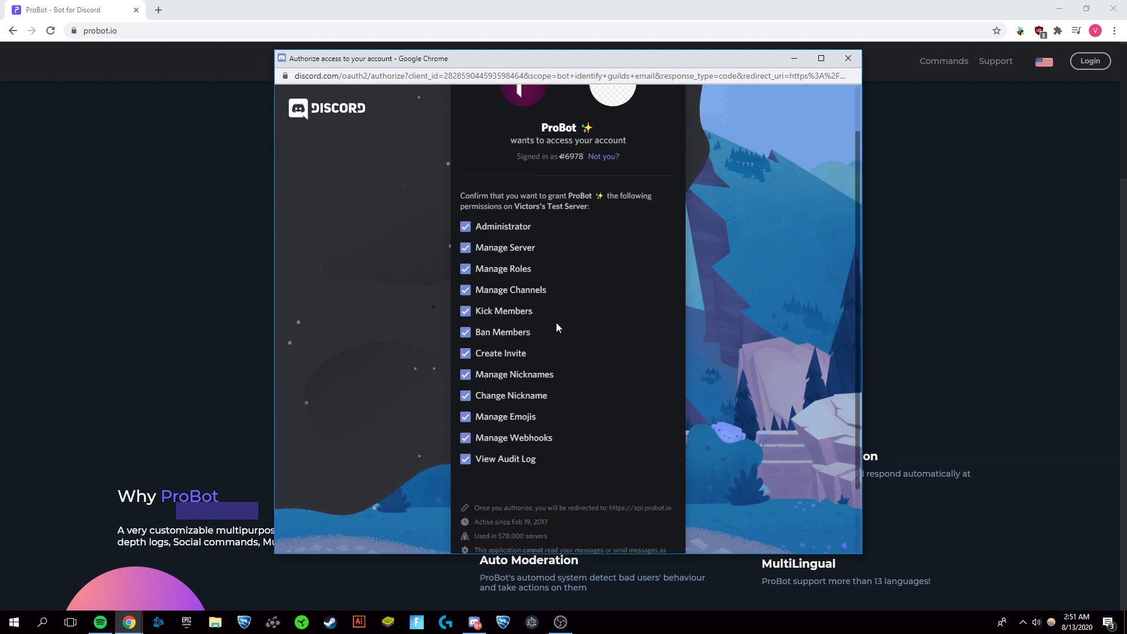
{"action": "scroll", "coordinate": [542, 245], "scroll_direction": "down", "scroll_amount": 2}
{"action": "left_click", "coordinate": [637, 520]}
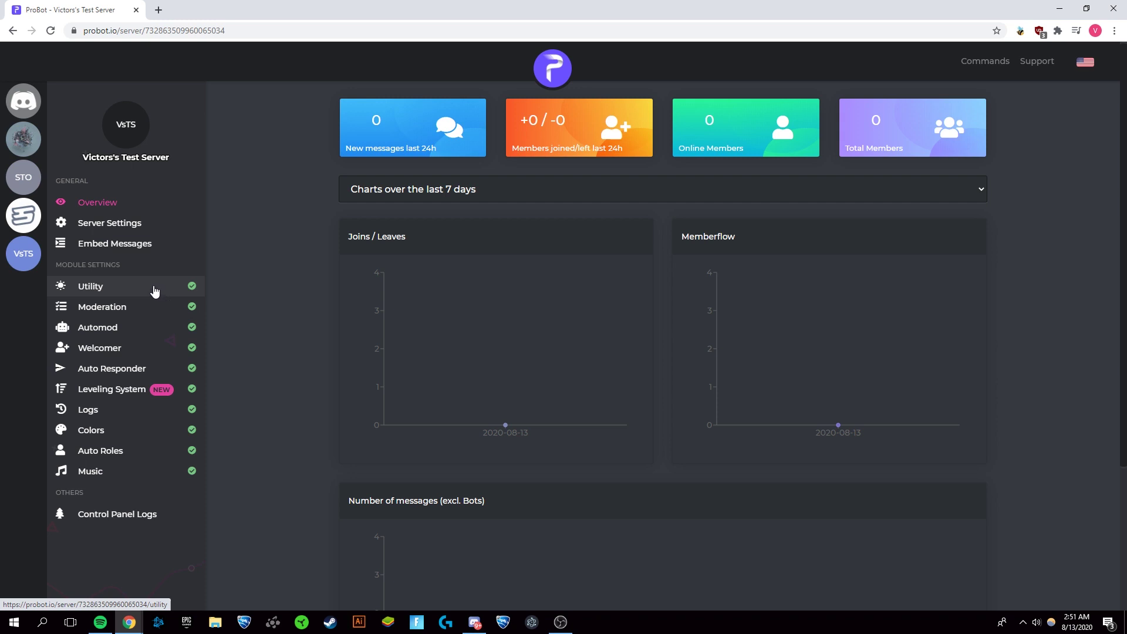
Open the Automod settings and set the action for spam (5 messages/5 sec) to Mute Member.
{"action": "left_click", "coordinate": [134, 333]}
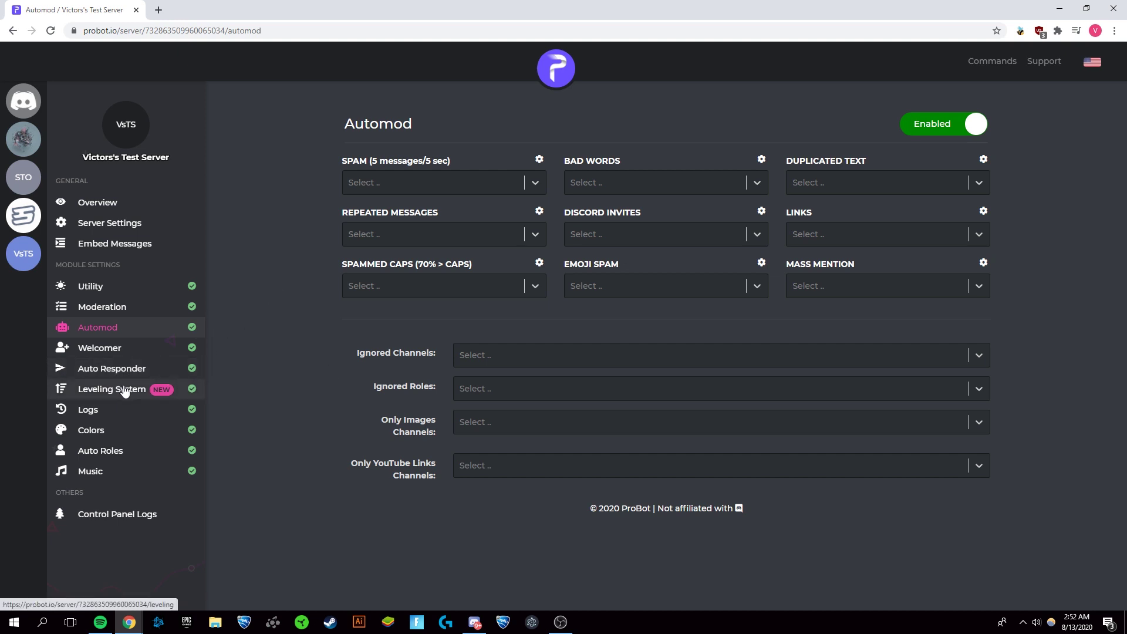
{"action": "left_click", "coordinate": [402, 182]}
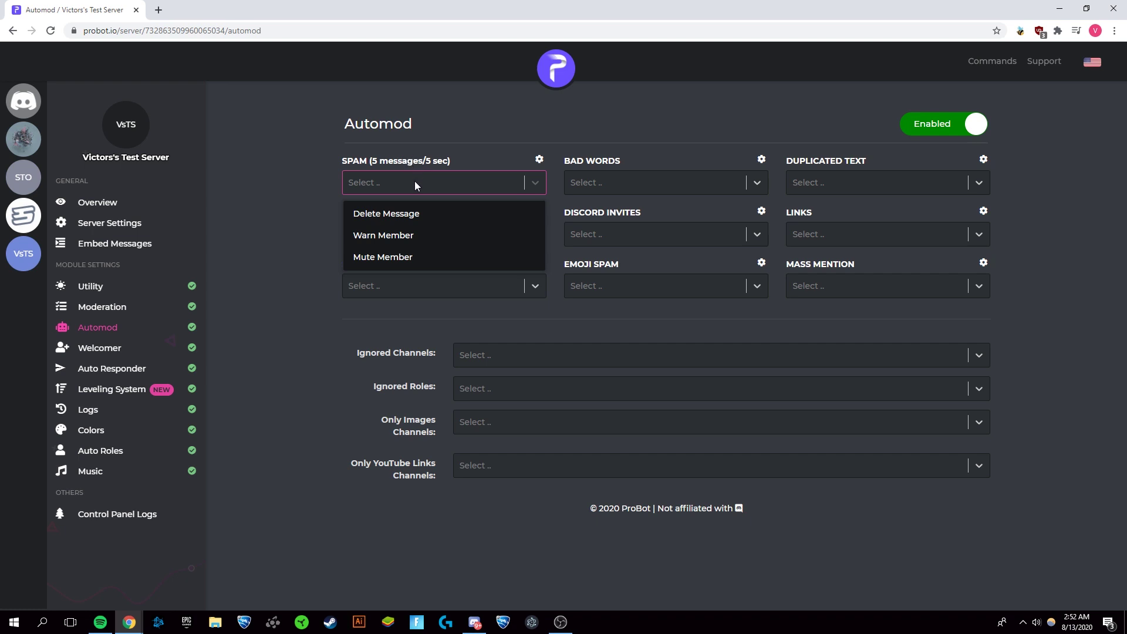
{"action": "left_click", "coordinate": [414, 182]}
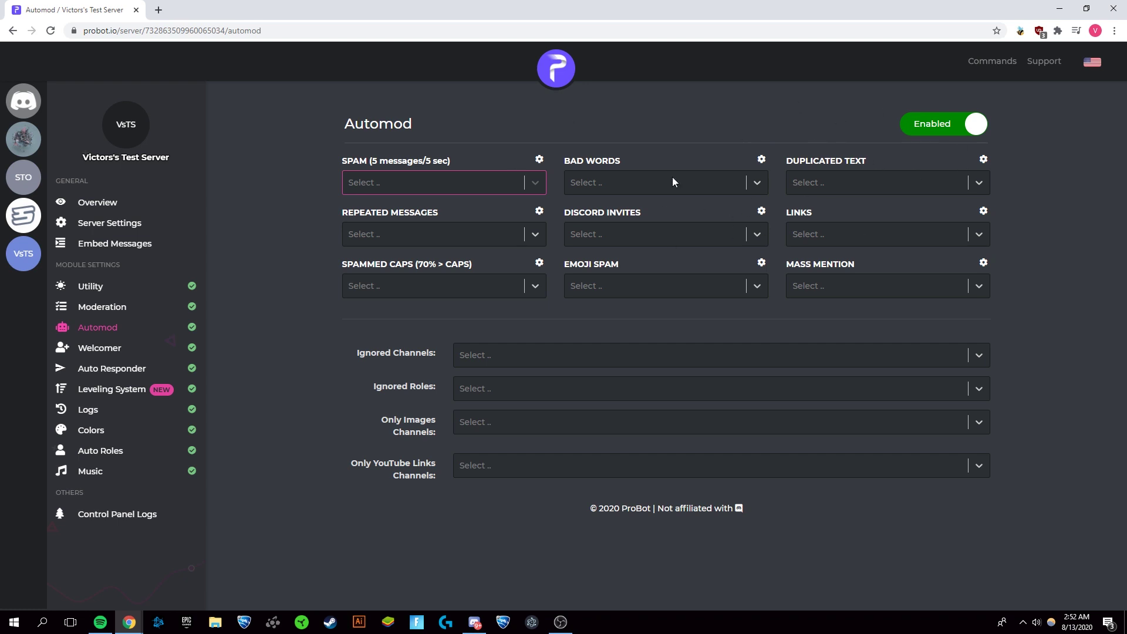
{"action": "left_click", "coordinate": [464, 184]}
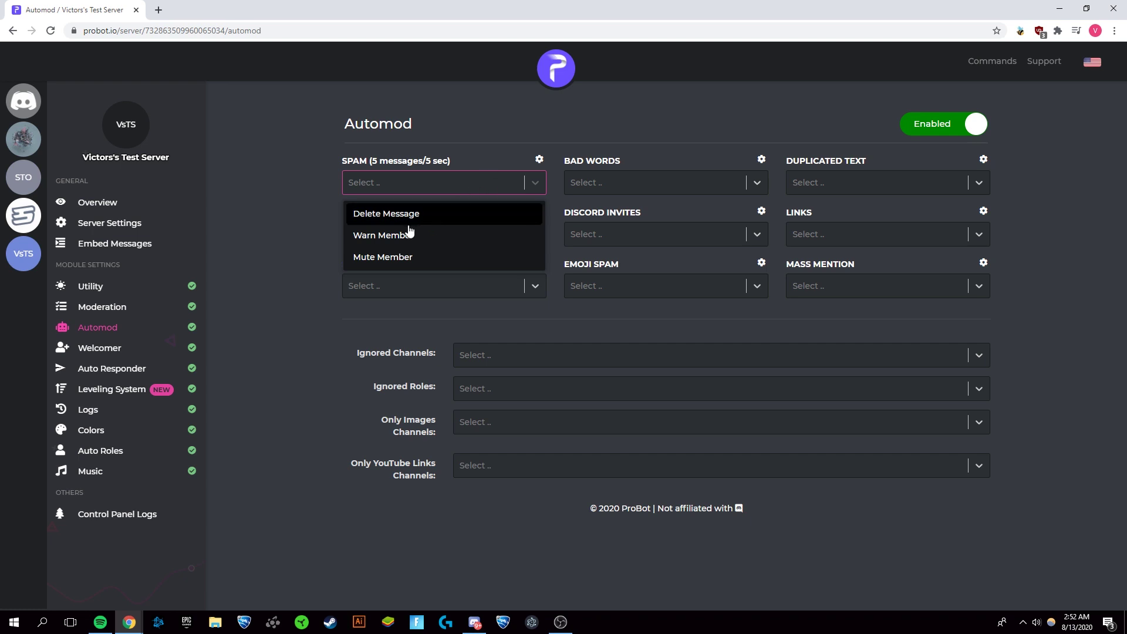
{"action": "left_click", "coordinate": [422, 258]}
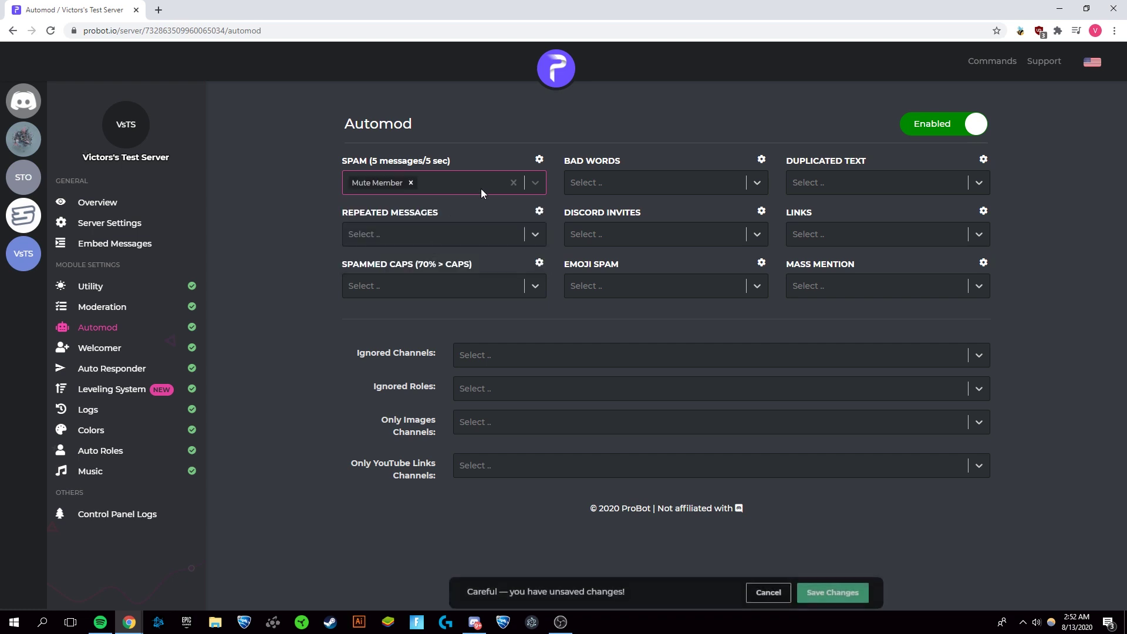
In the spam rule's settings, add welcome as a disabled channel and admin as a disabled role.
{"action": "left_click", "coordinate": [539, 161]}
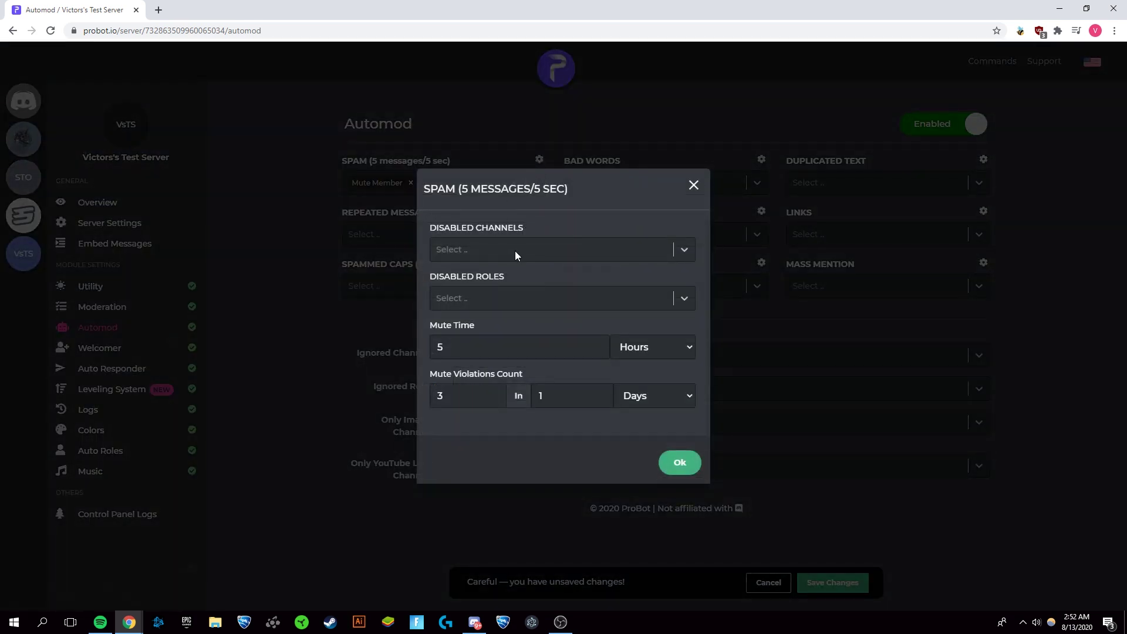
{"action": "left_click", "coordinate": [612, 246]}
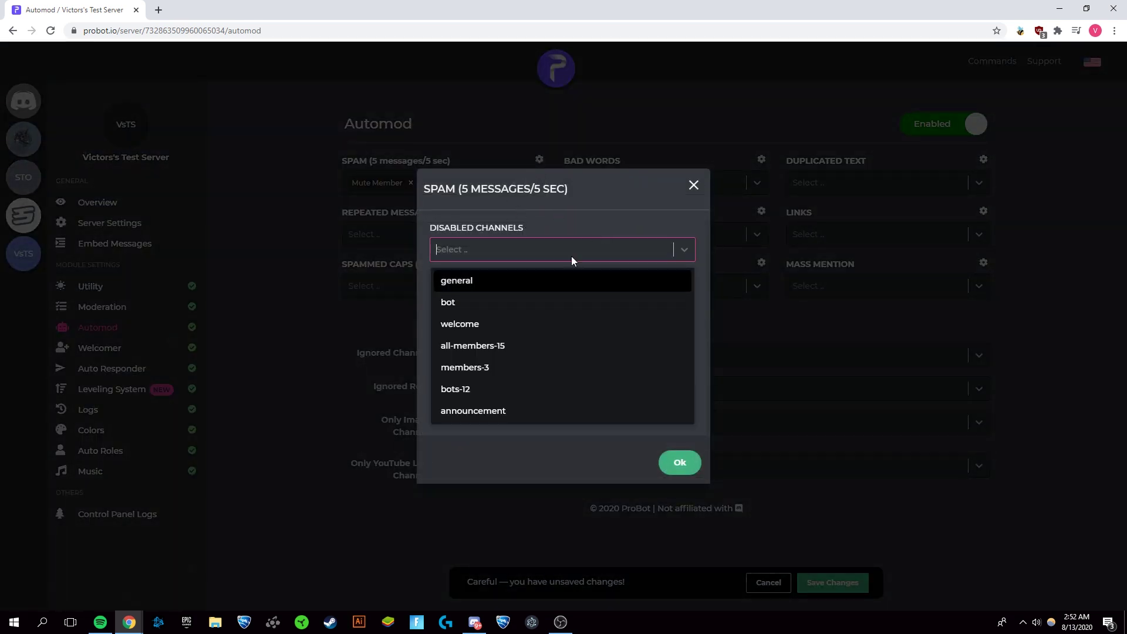
{"action": "left_click", "coordinate": [500, 325]}
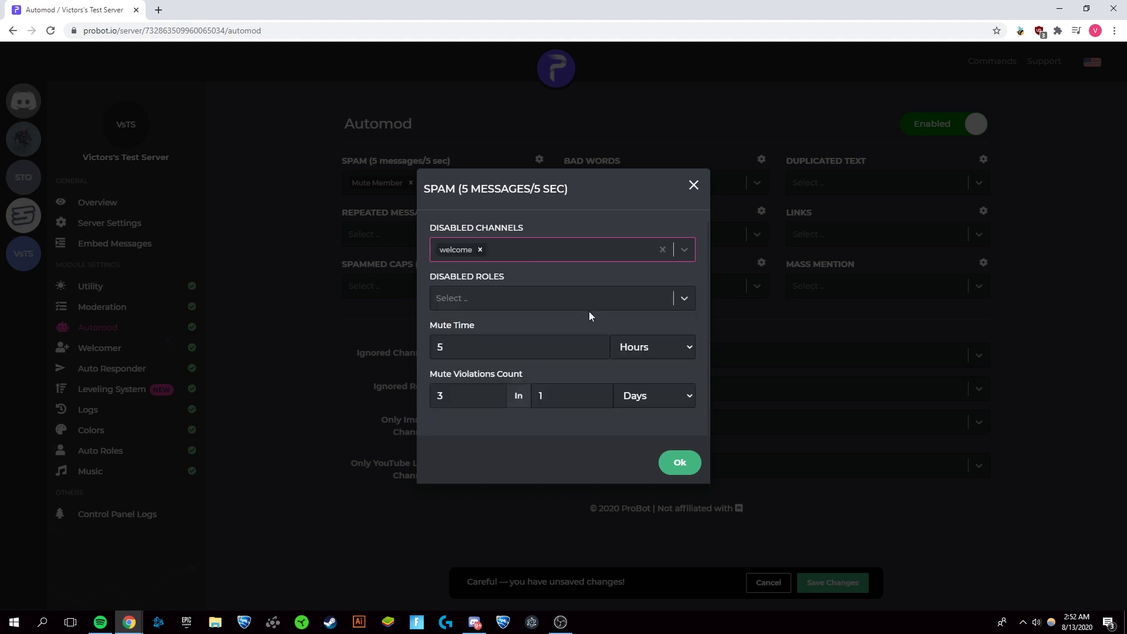
{"action": "left_click", "coordinate": [617, 298]}
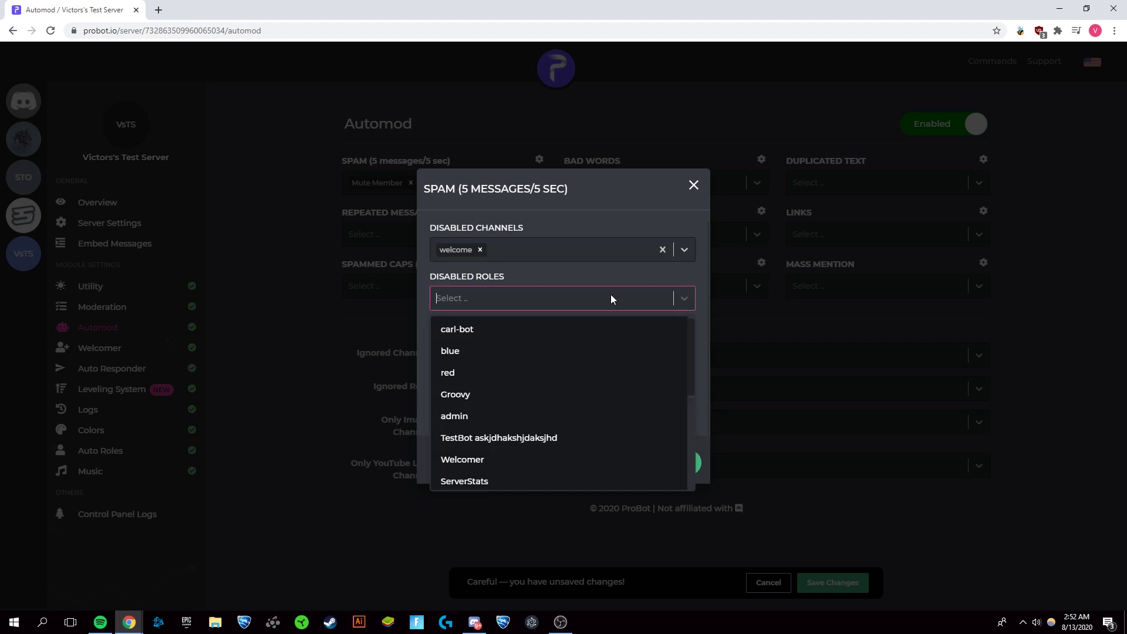
{"action": "left_click", "coordinate": [540, 415]}
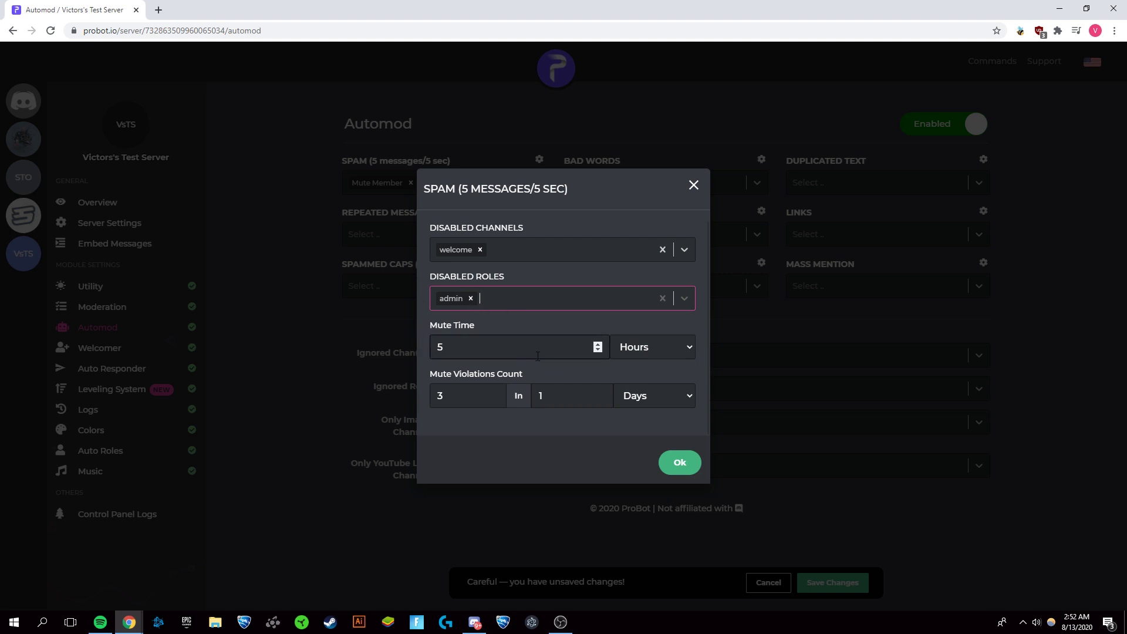
Set the spam rule's mute time to 15 minutes and confirm the rule's settings.
{"action": "left_click", "coordinate": [629, 354]}
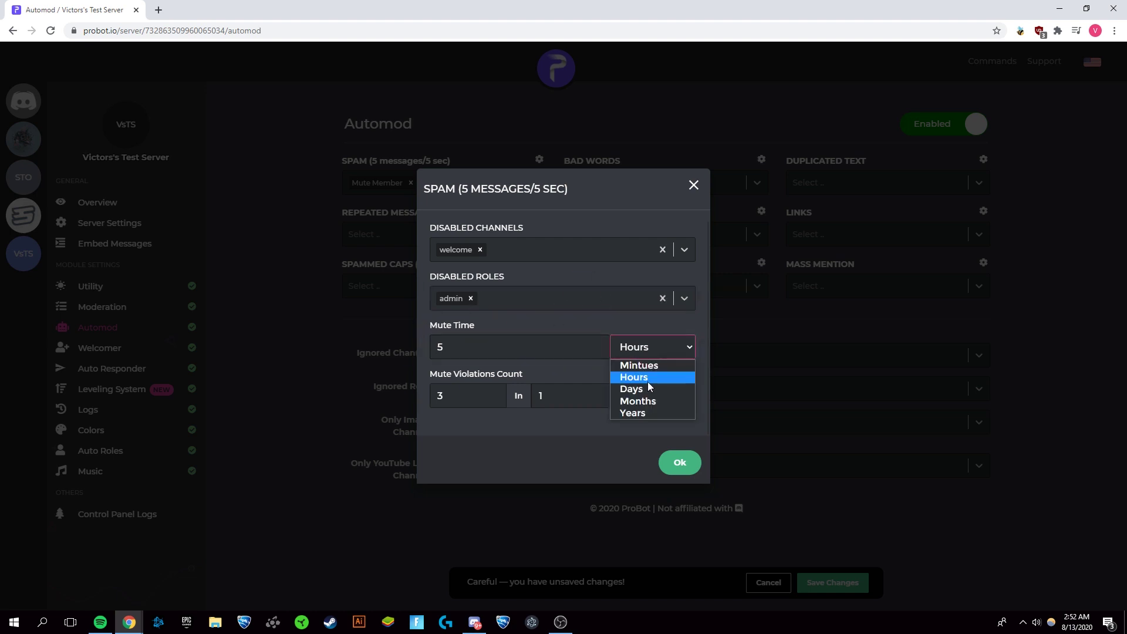
{"action": "left_click", "coordinate": [631, 365]}
{"action": "left_click", "coordinate": [523, 354]}
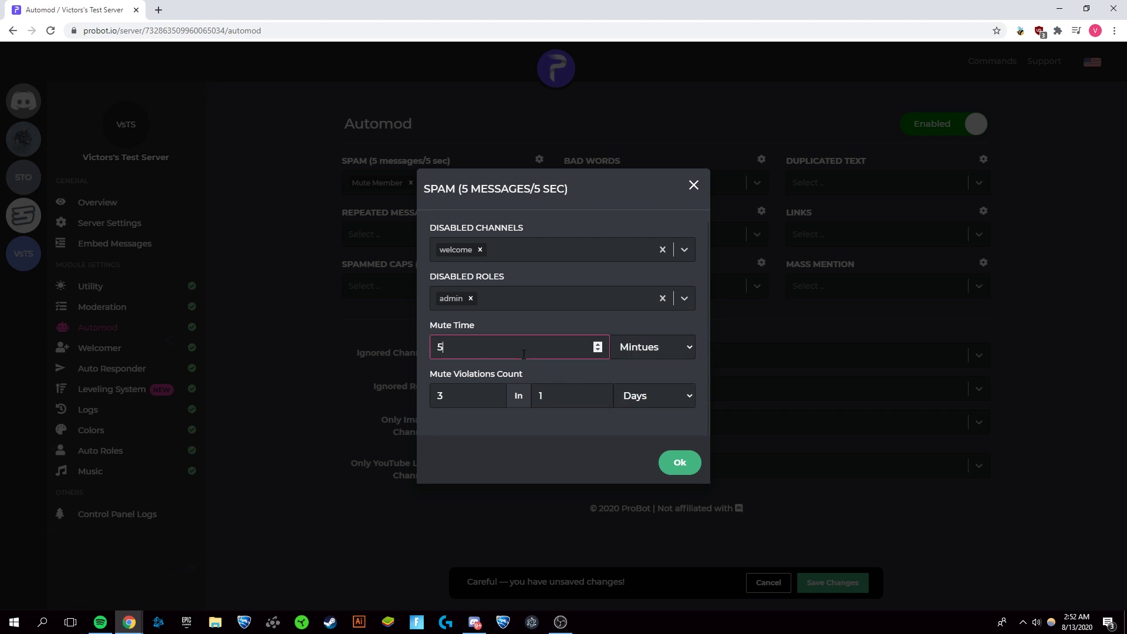
{"action": "type", "text": "15"}
{"action": "key", "text": "Home"}
{"action": "key", "text": "Delete"}
{"action": "left_click", "coordinate": [681, 467]}
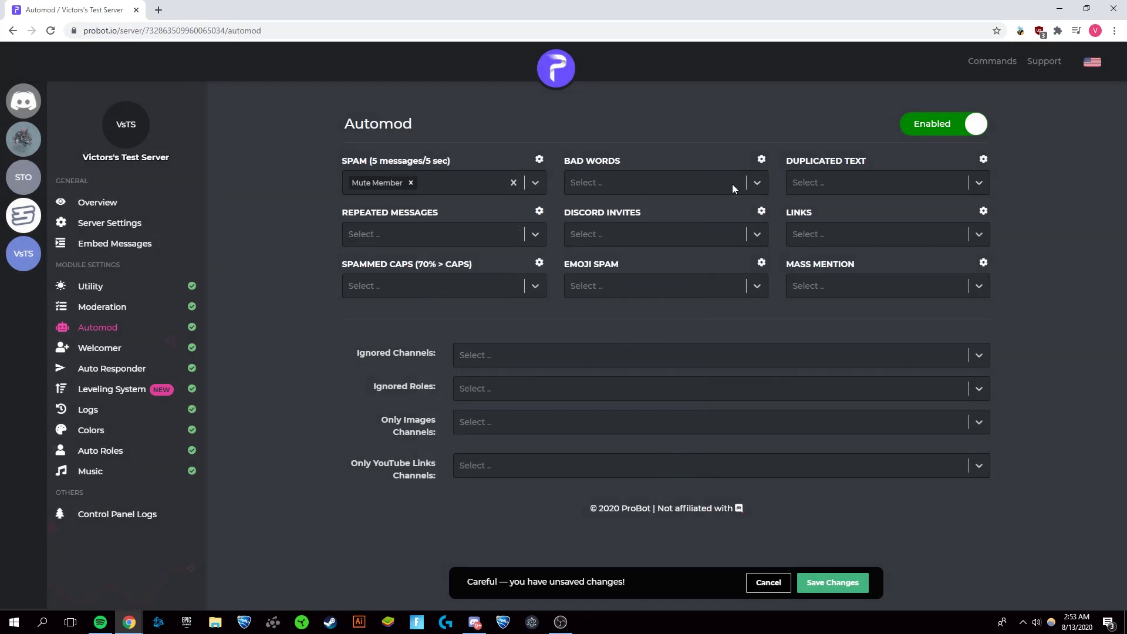
Set the Automod action for bad words to Delete Message.
{"action": "left_click", "coordinate": [731, 184]}
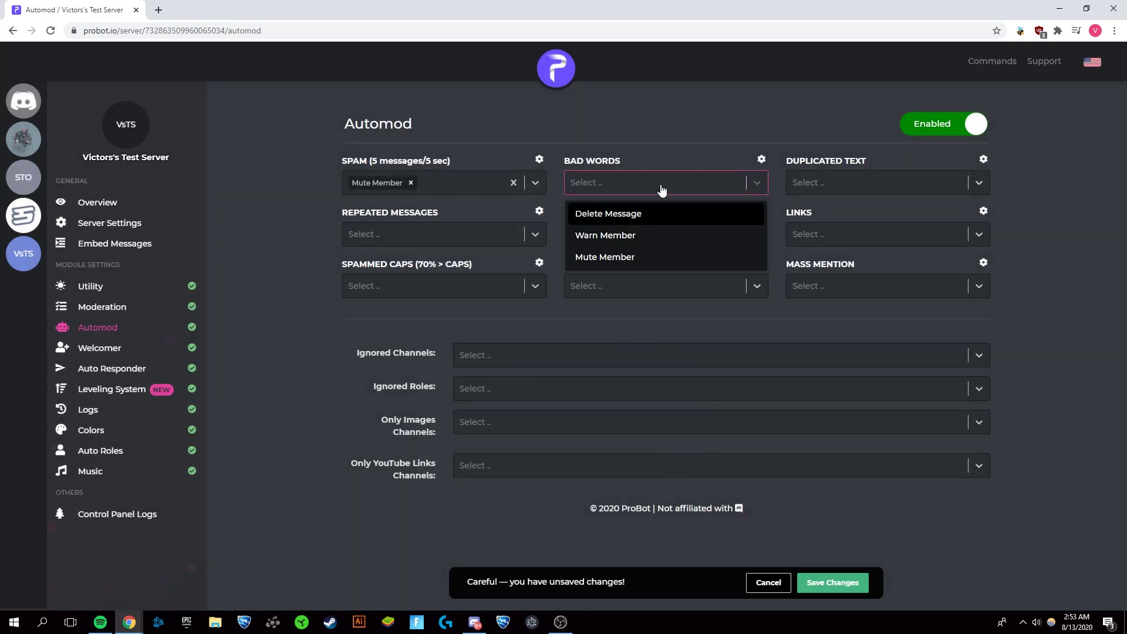
{"action": "key", "text": "Return"}
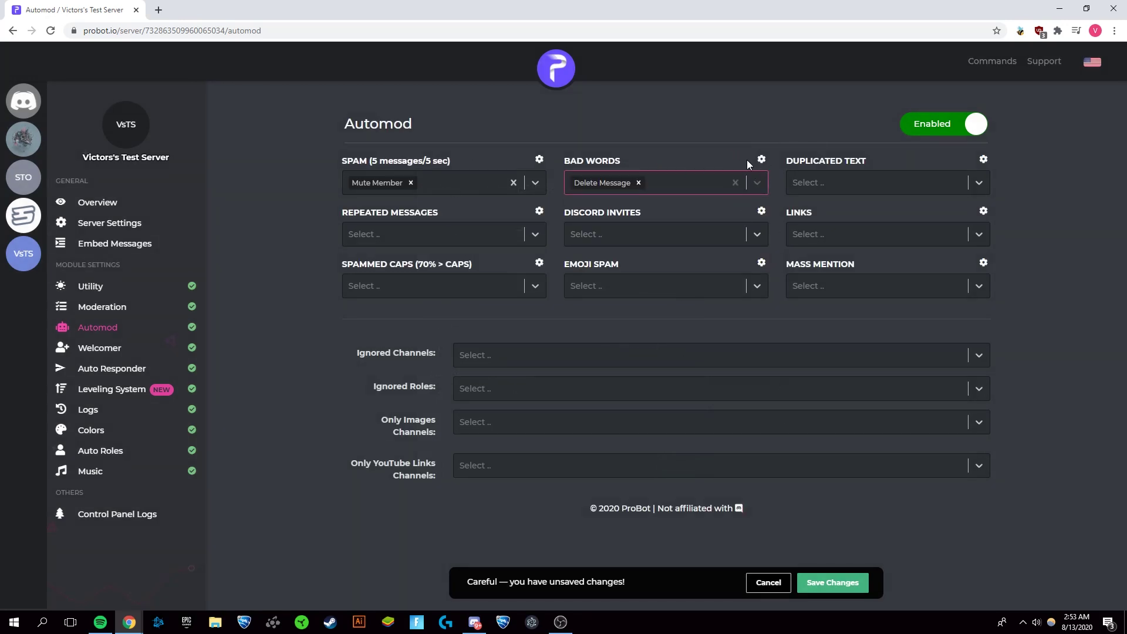
Try adding "discord" and "fortnite" to the bad words list, clear the list again and close the rule's settings.
{"action": "left_click", "coordinate": [761, 160]}
{"action": "left_click", "coordinate": [643, 311]}
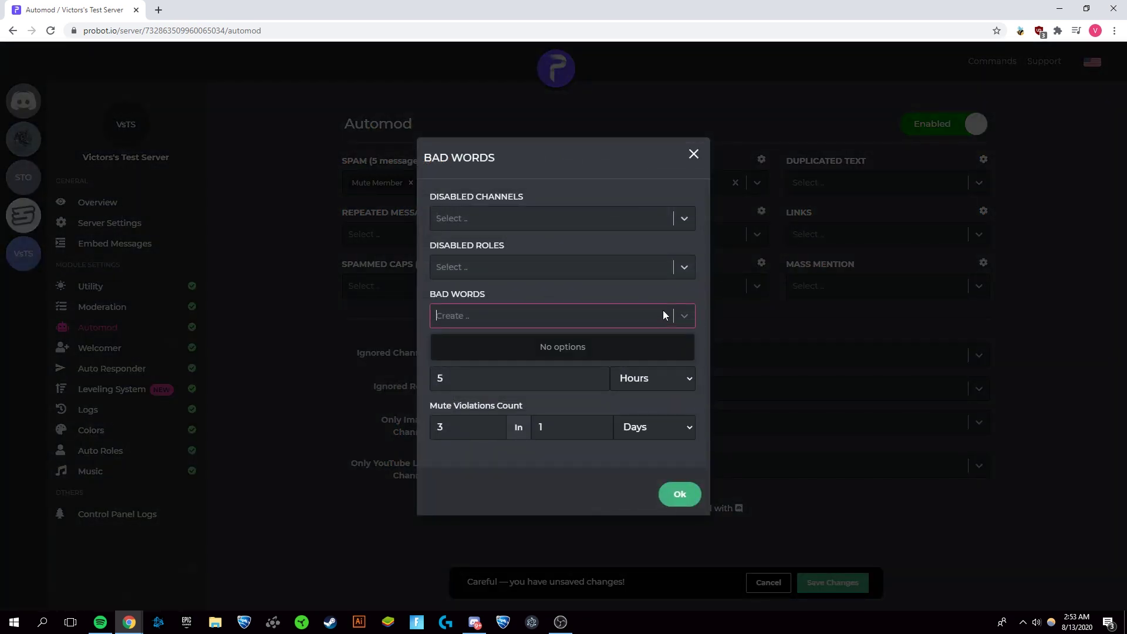
{"action": "left_click", "coordinate": [523, 313]}
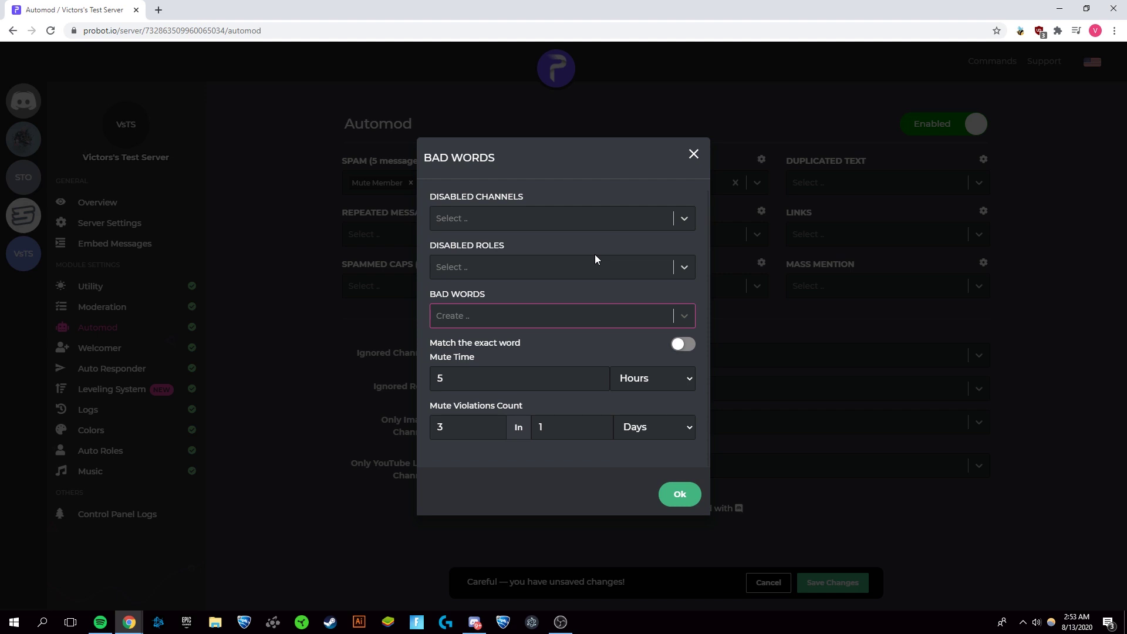
{"action": "type", "text": "discord"}
{"action": "key", "text": "Return"}
{"action": "type", "text": "fortnite"}
{"action": "key", "text": "Return"}
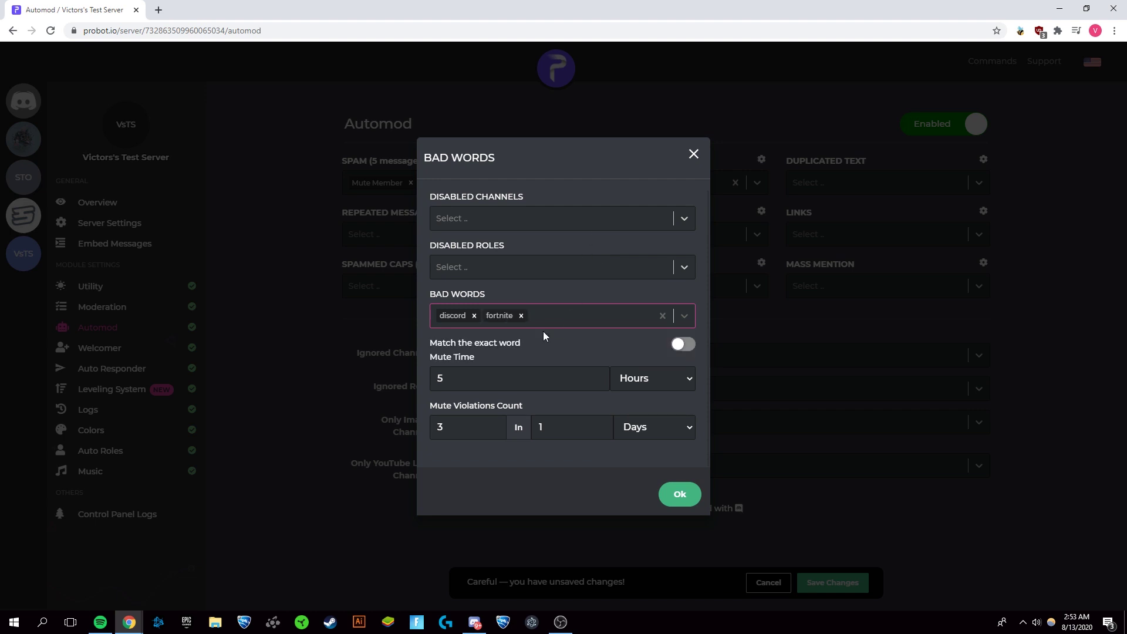
{"action": "left_click", "coordinate": [663, 315]}
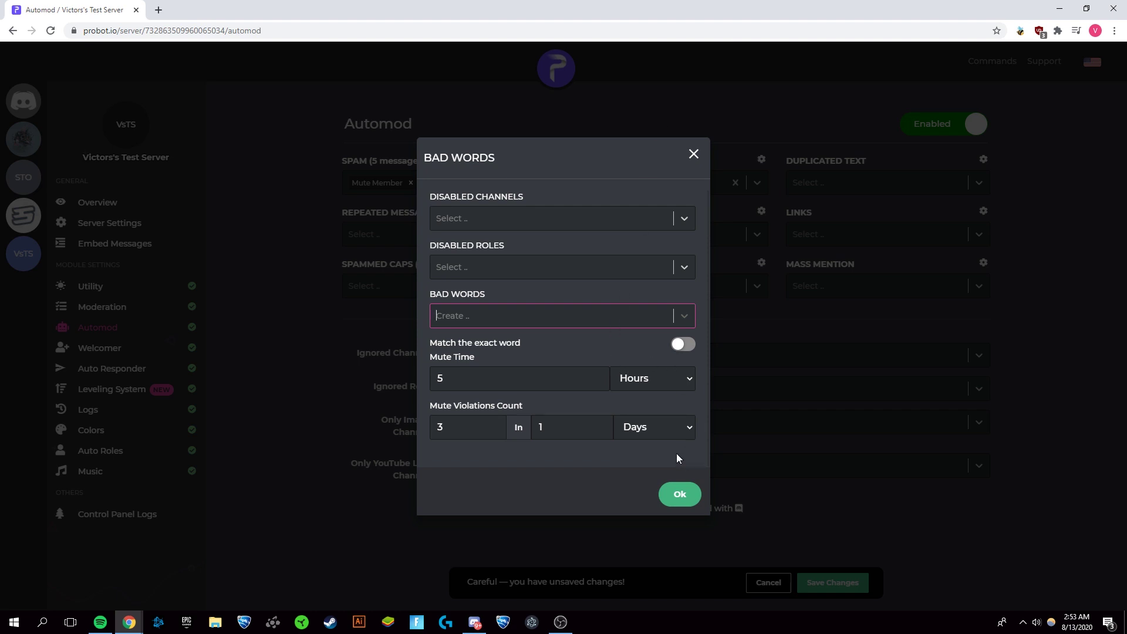
{"action": "left_click", "coordinate": [678, 502]}
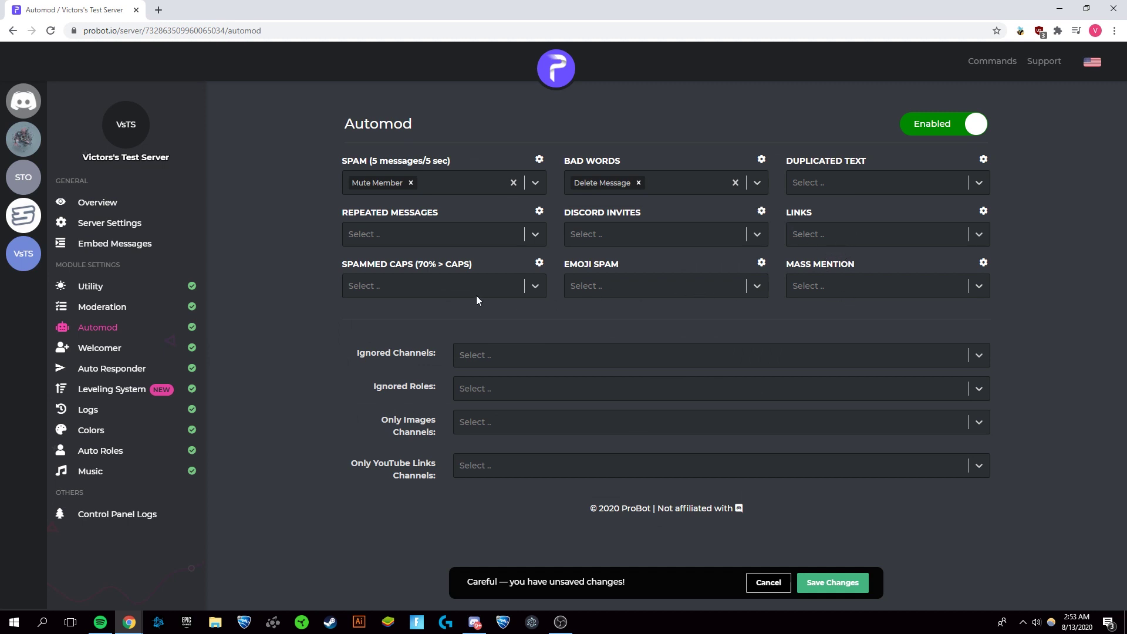
Set Automod to ignore the welcome channel and the admin role.
{"action": "left_click", "coordinate": [569, 360]}
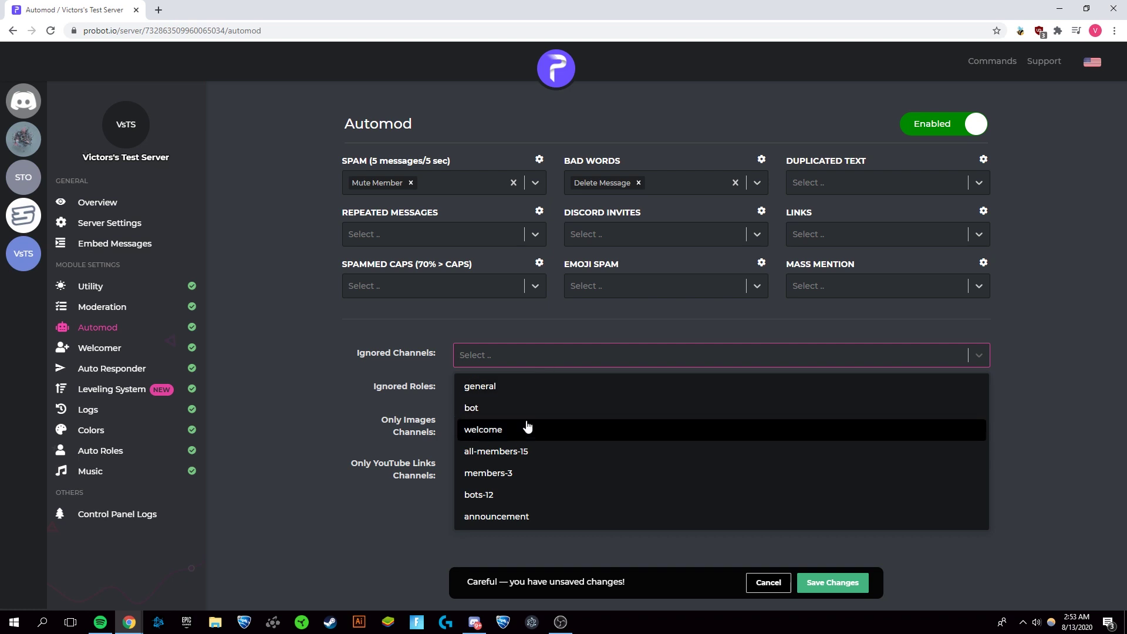
{"action": "left_click", "coordinate": [493, 436]}
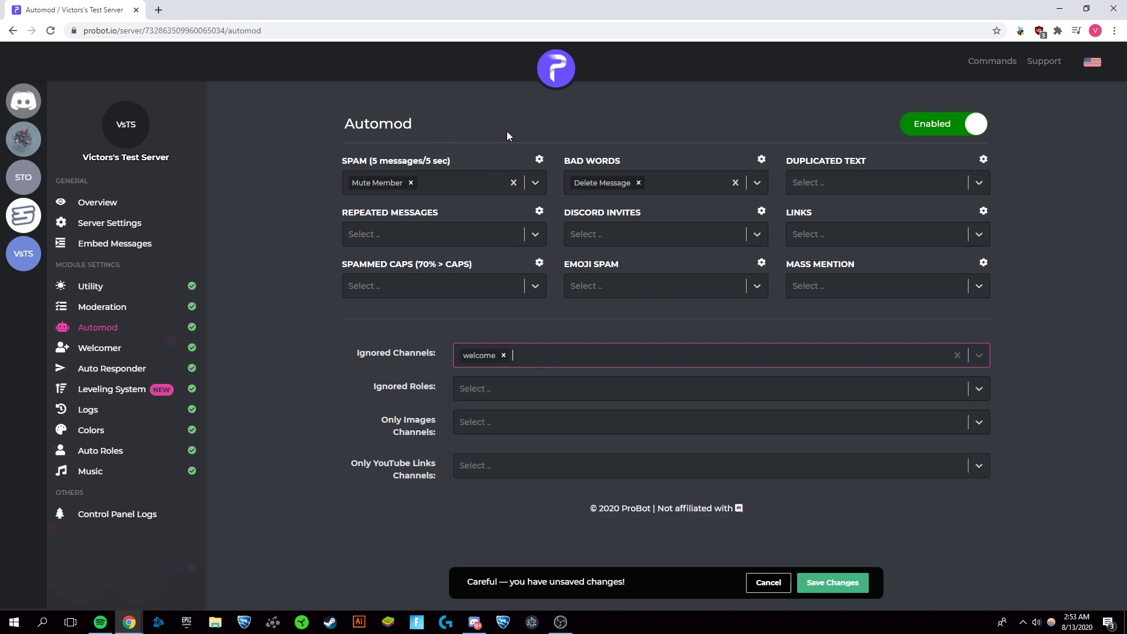
{"action": "left_click", "coordinate": [485, 388]}
{"action": "left_click", "coordinate": [526, 504]}
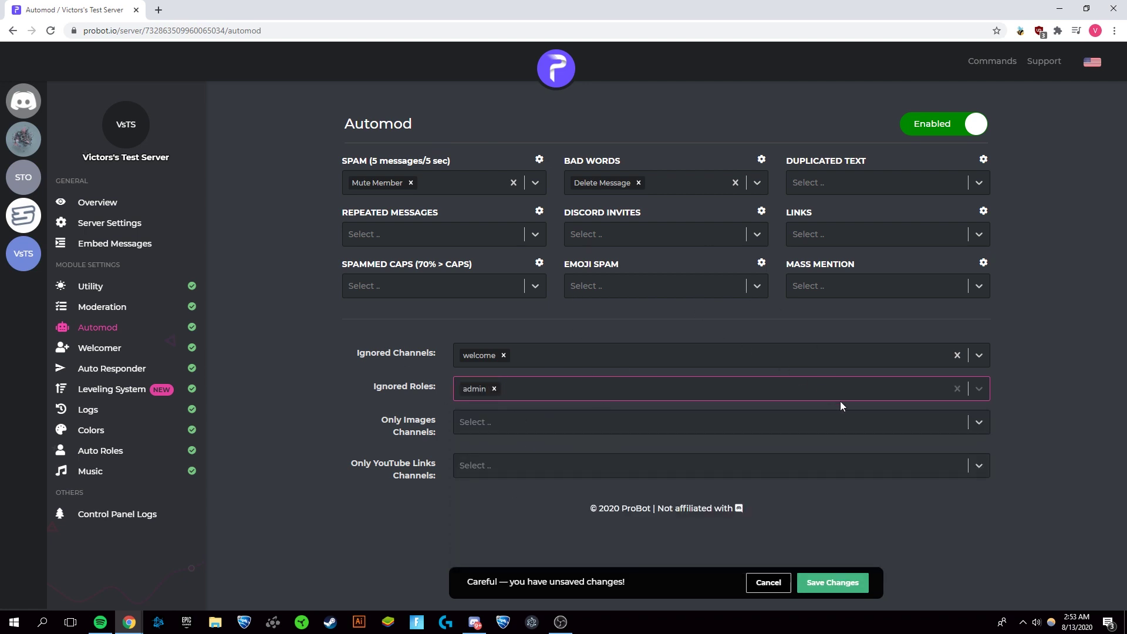
{"action": "left_click", "coordinate": [549, 466]}
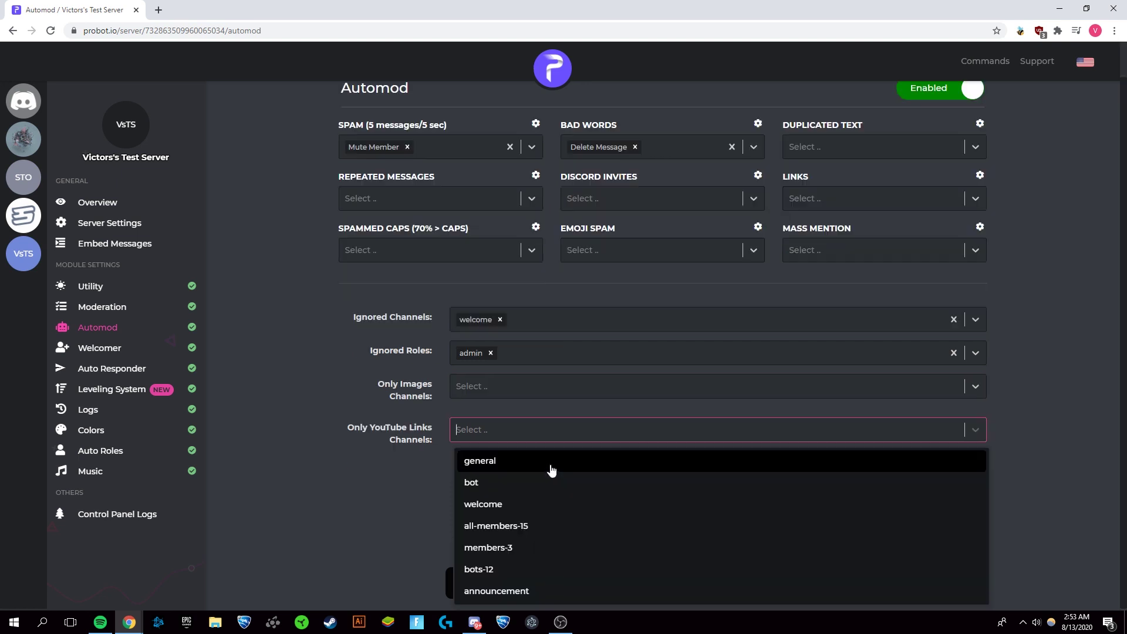
{"action": "left_click", "coordinate": [420, 441]}
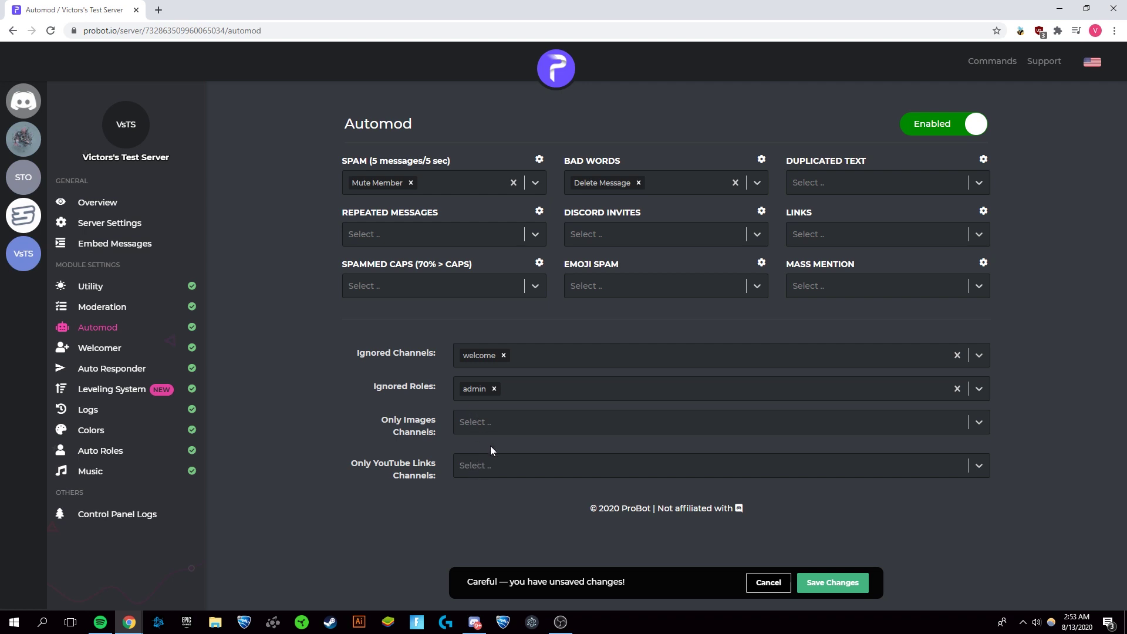
{"action": "left_click", "coordinate": [491, 465]}
{"action": "left_click", "coordinate": [401, 437]}
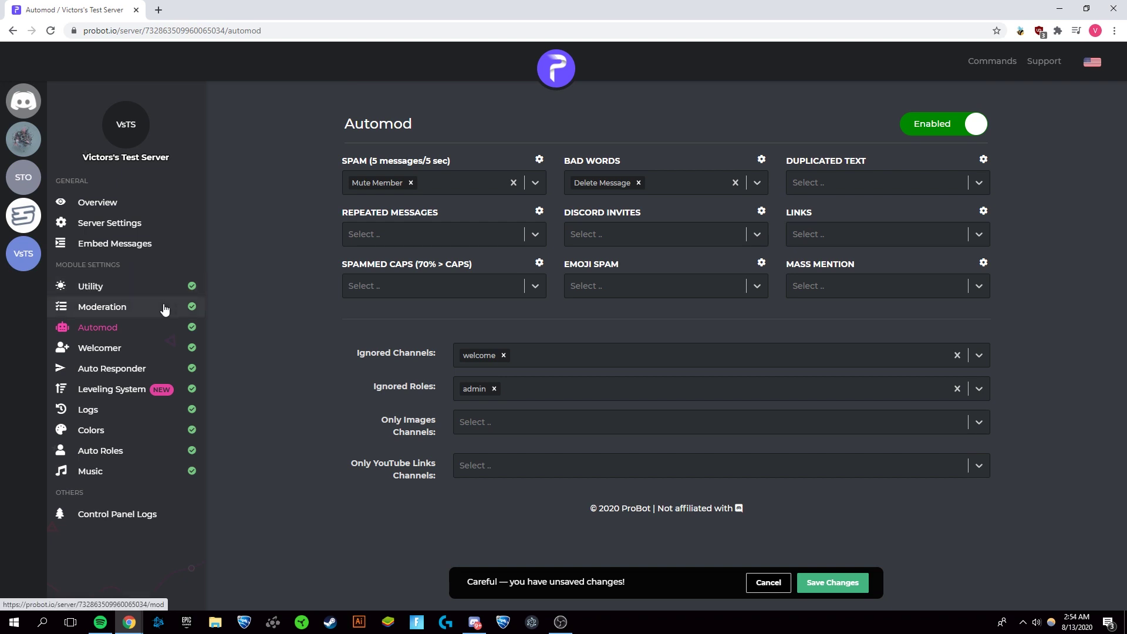
Open the Welcomer settings, enable the message for users joining the server and have it sent as a DM.
{"action": "left_click", "coordinate": [155, 348]}
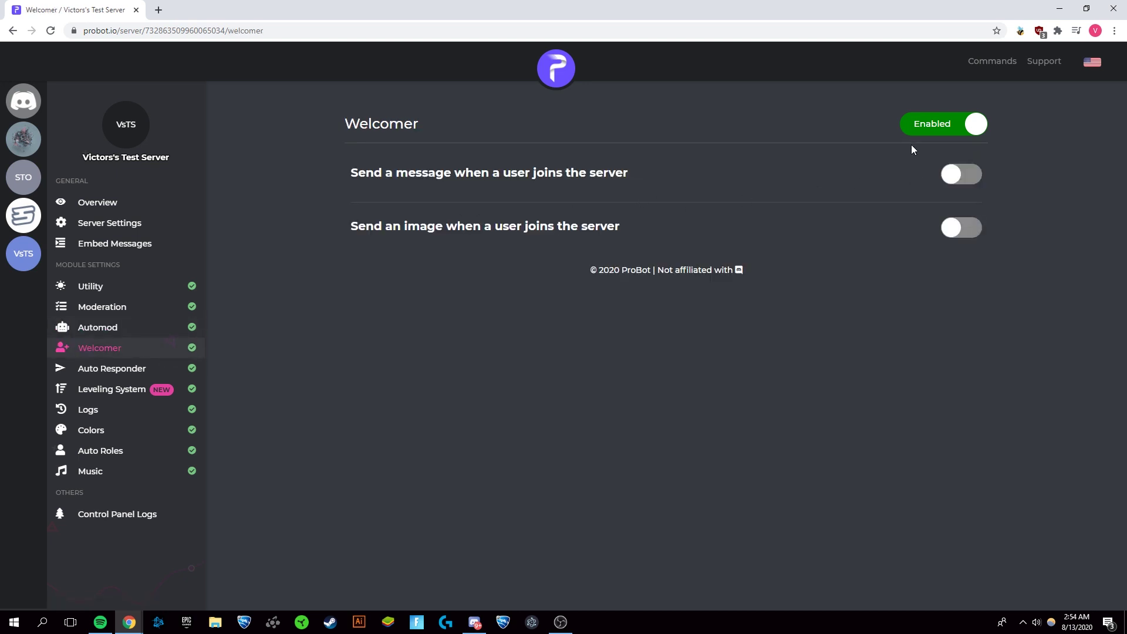
{"action": "left_click", "coordinate": [961, 174]}
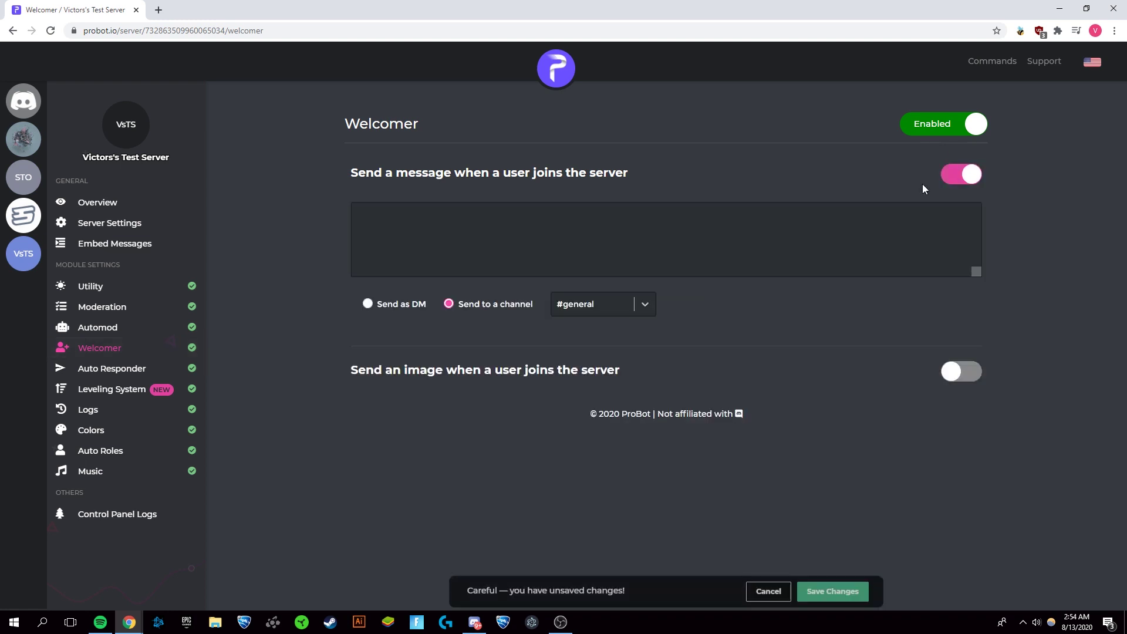
{"action": "left_click", "coordinate": [590, 250]}
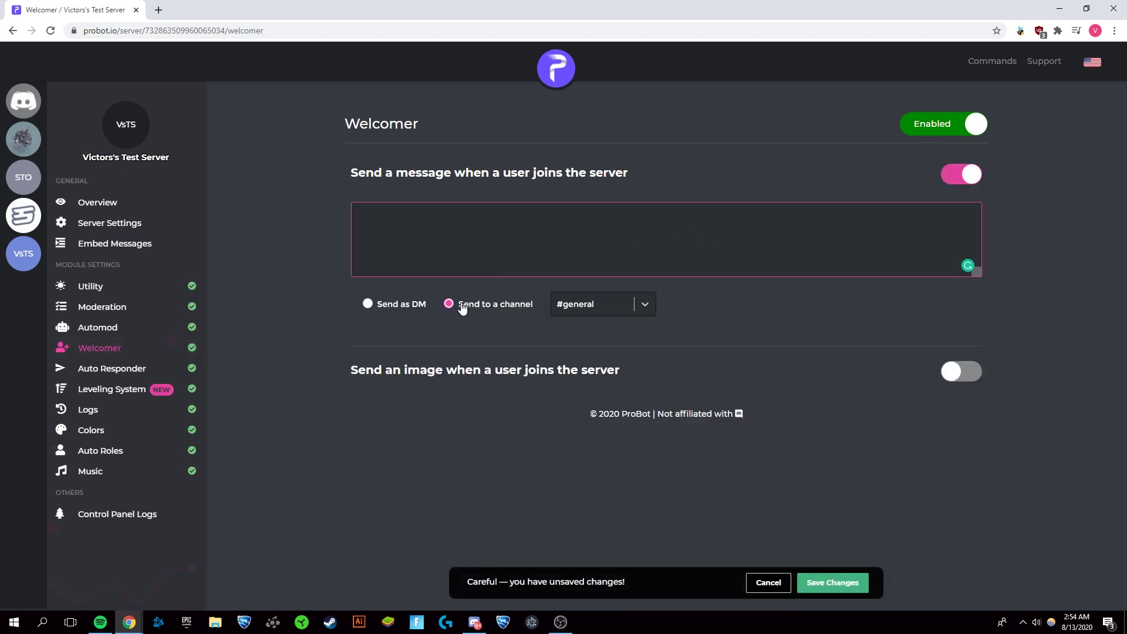
{"action": "left_click", "coordinate": [419, 304]}
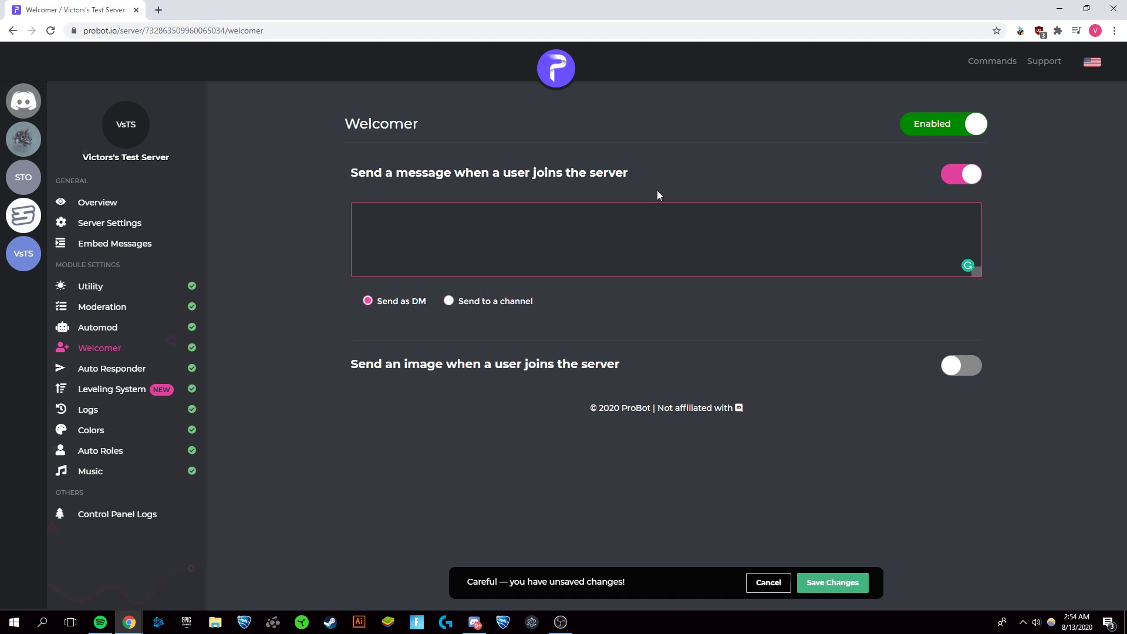
Write "Welcome to my Server!" as the message sent to users who join the server.
{"action": "type", "text": "Welcome to my Server!"}
Try enabling the image sent when a user joins, look over its channel and background options, and disable it again.
{"action": "left_click", "coordinate": [960, 367]}
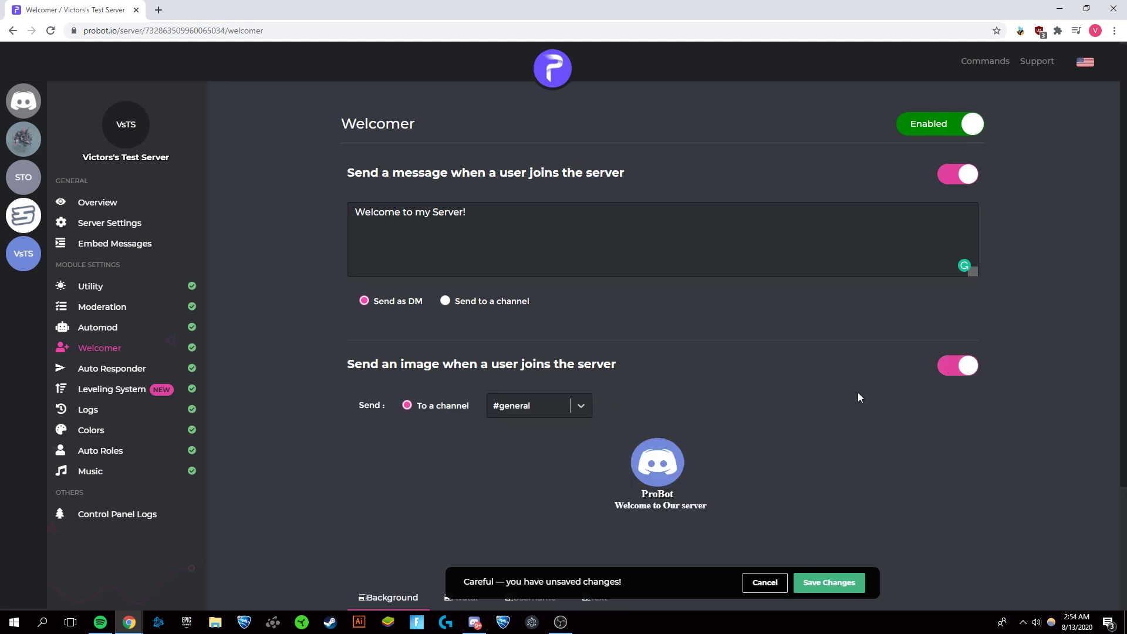
{"action": "scroll", "coordinate": [869, 453], "scroll_direction": "down", "scroll_amount": 3}
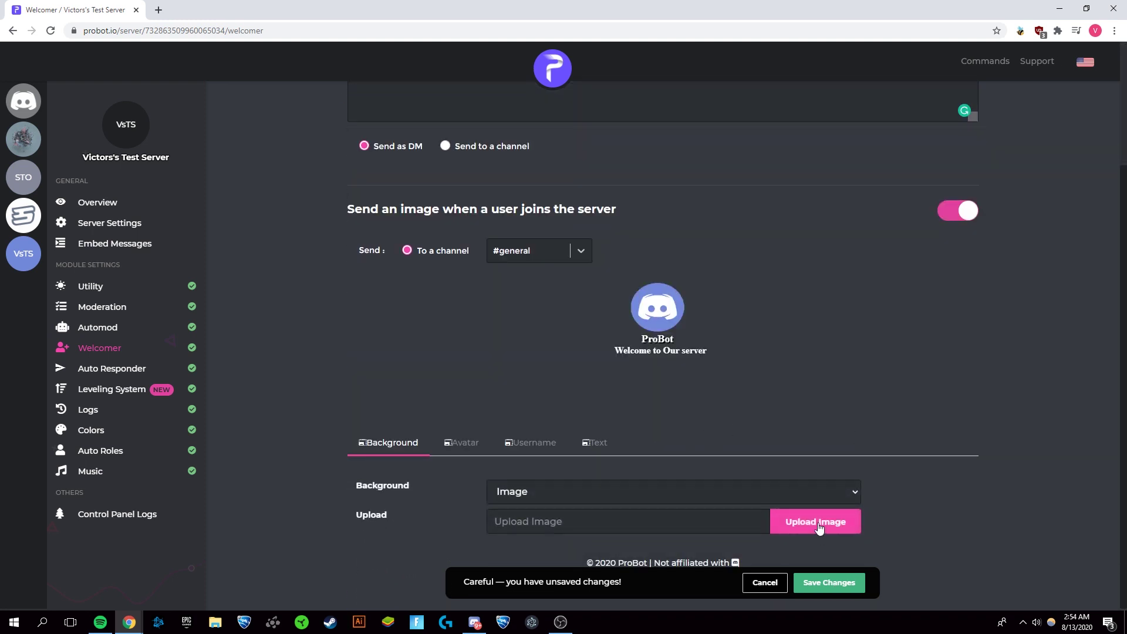
{"action": "scroll", "coordinate": [916, 285], "scroll_direction": "up", "scroll_amount": 3}
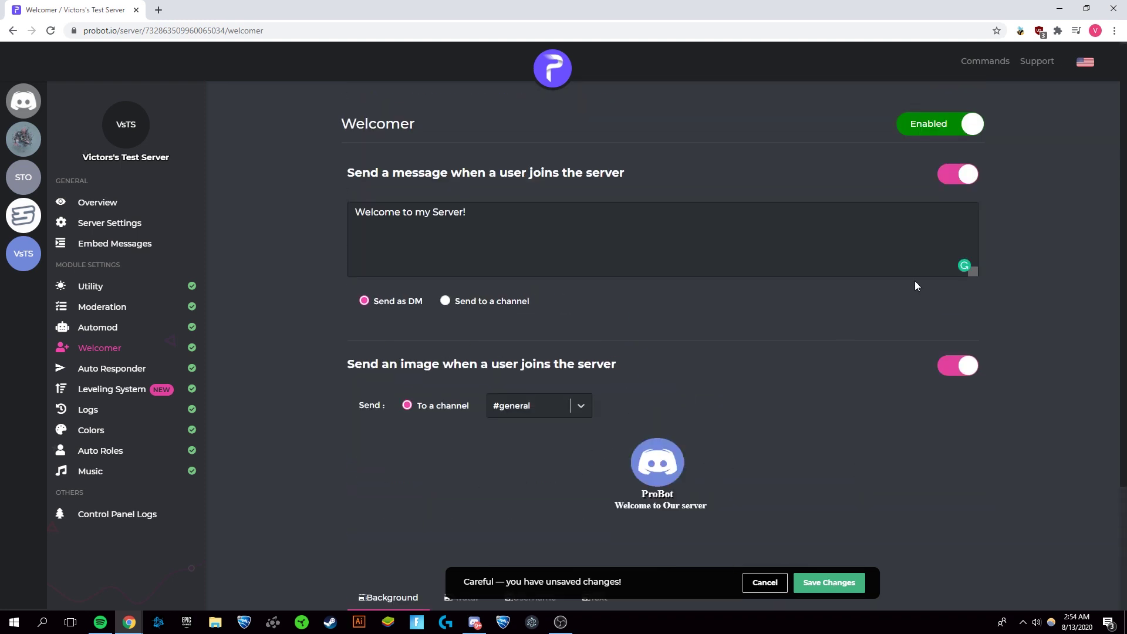
{"action": "left_click", "coordinate": [956, 367]}
Switch to Discord to view ProBot's profile in the server's member list, and return to the Welcomer settings in Chrome.
{"action": "key", "text": "alt+Tab"}
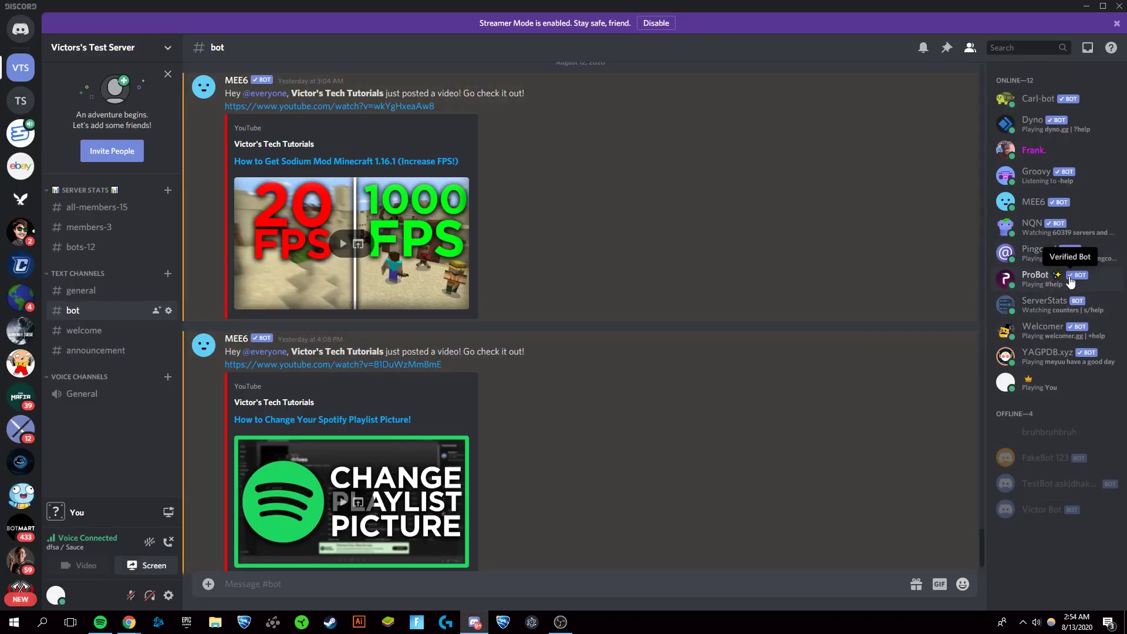
{"action": "left_click", "coordinate": [1042, 275]}
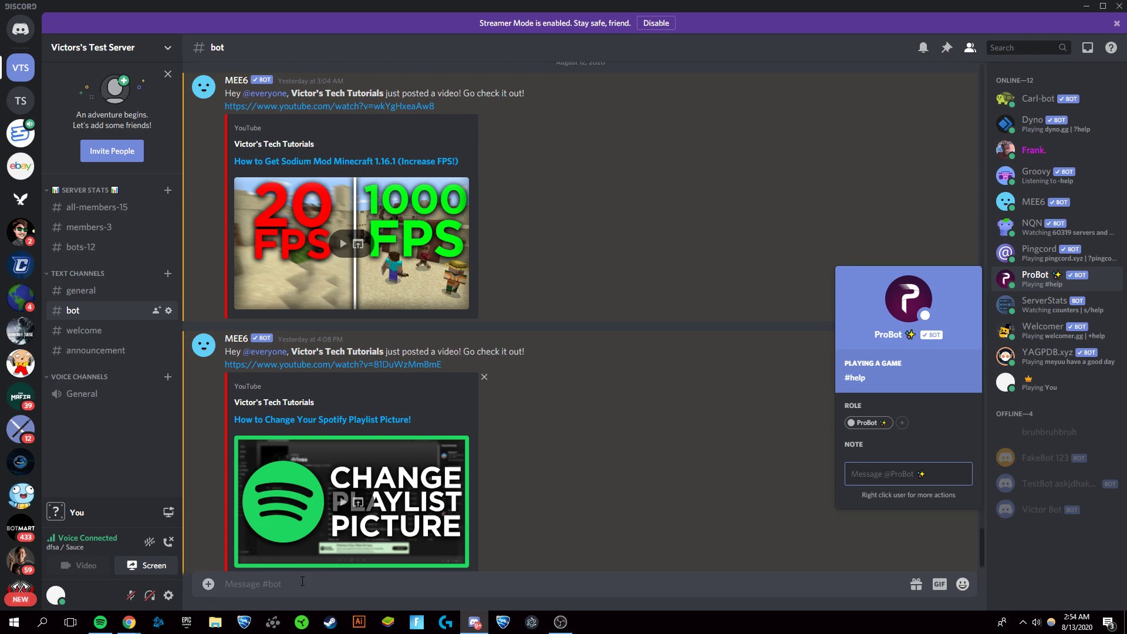
{"action": "mouse_move", "coordinate": [129, 622]}
{"action": "left_click", "coordinate": [214, 573]}
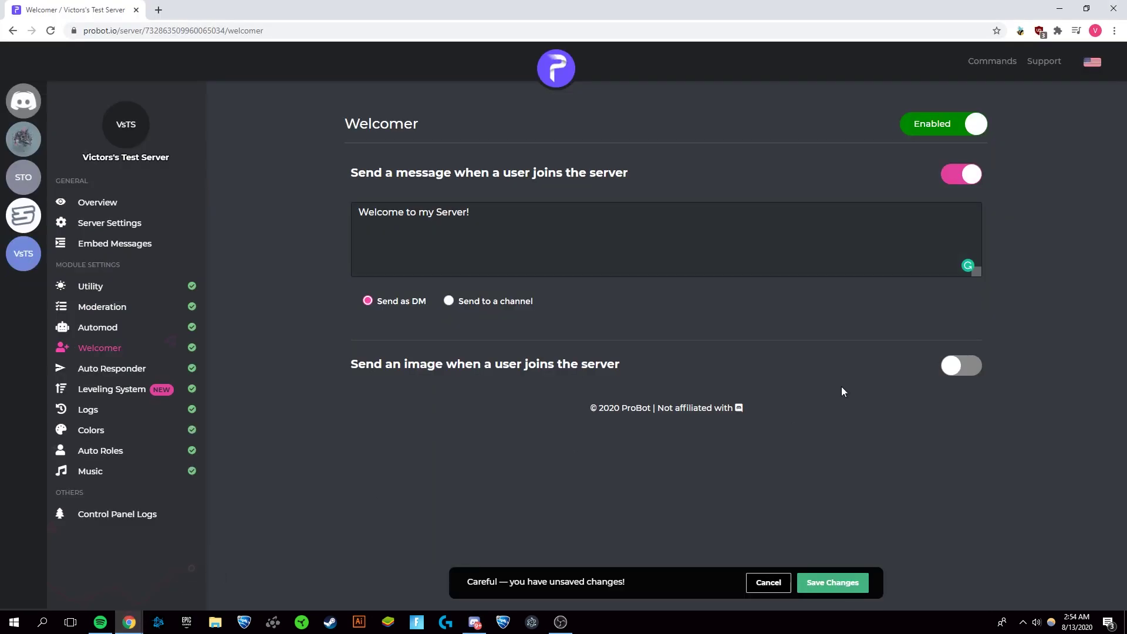